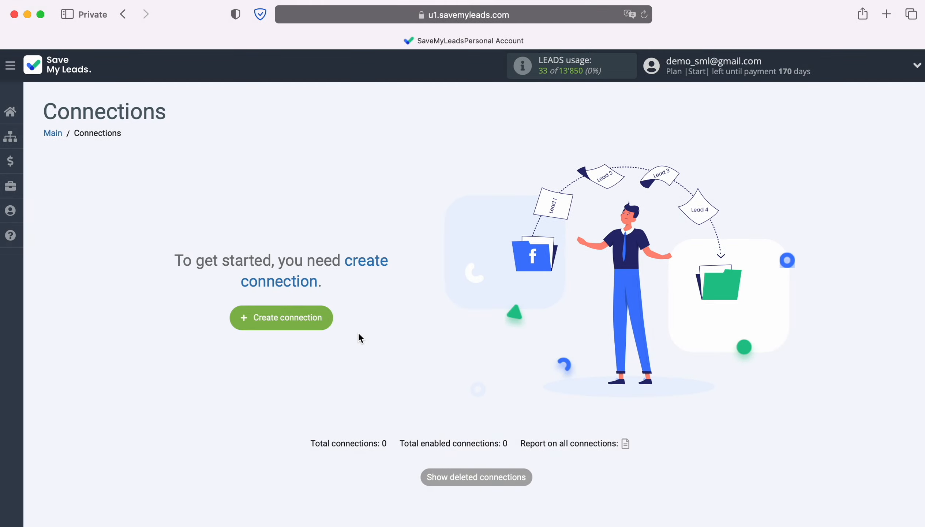
- Create a connection that takes leads from Google Lead Form and sends them to Telegram Message (your bot)
left_click(326, 317)
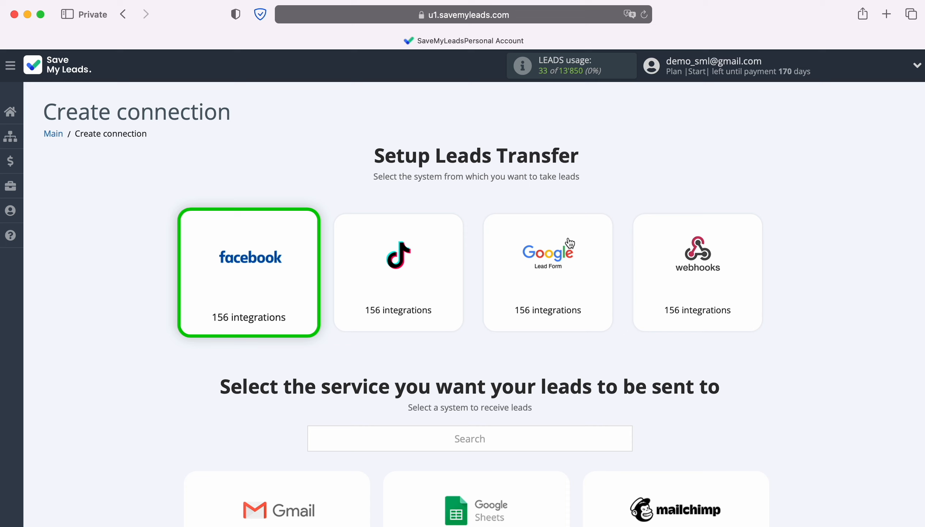
left_click(557, 279)
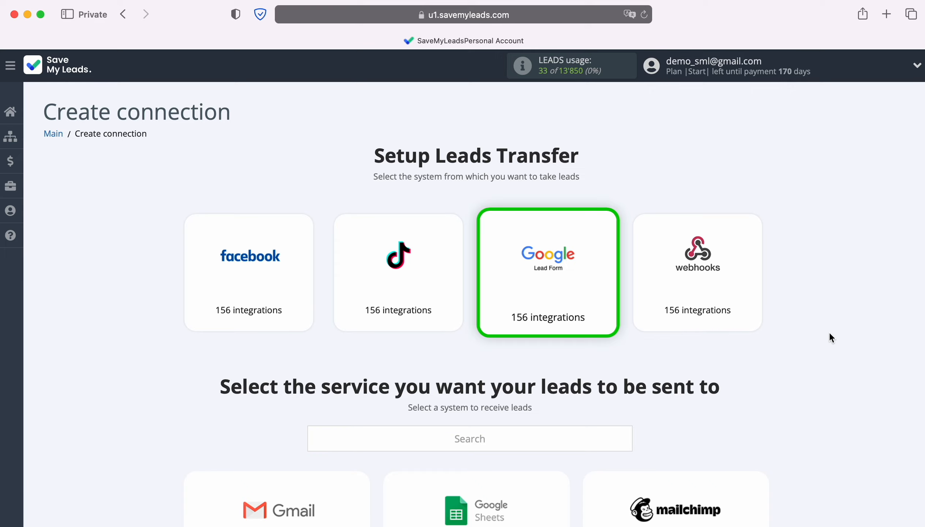
scroll(829, 332, "down", 10)
scroll(830, 338, "down", 12)
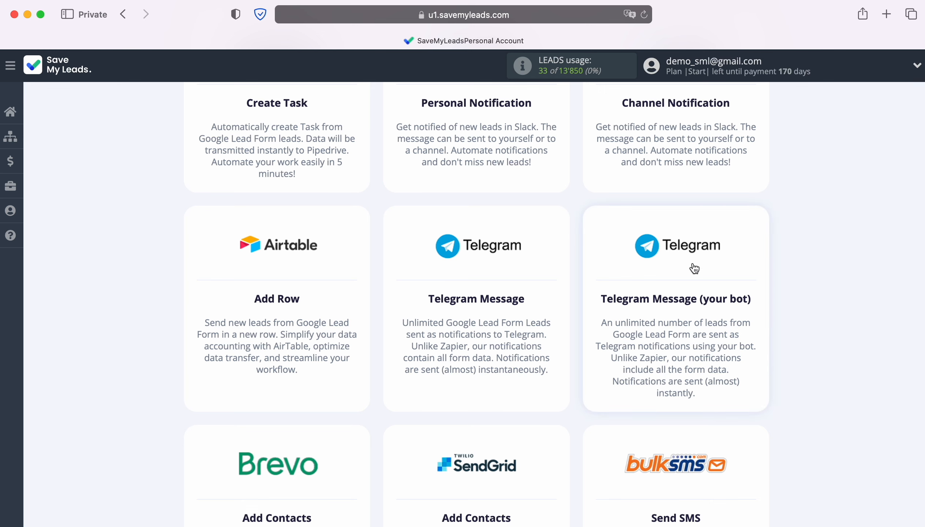
left_click(675, 270)
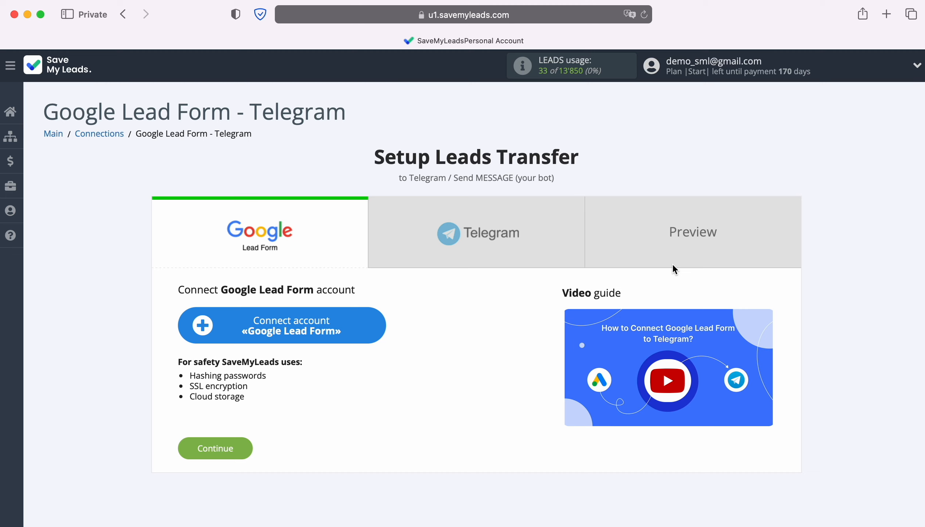
- Connect a Google Lead Form account under its default name and select it as the lead source account
left_click(367, 323)
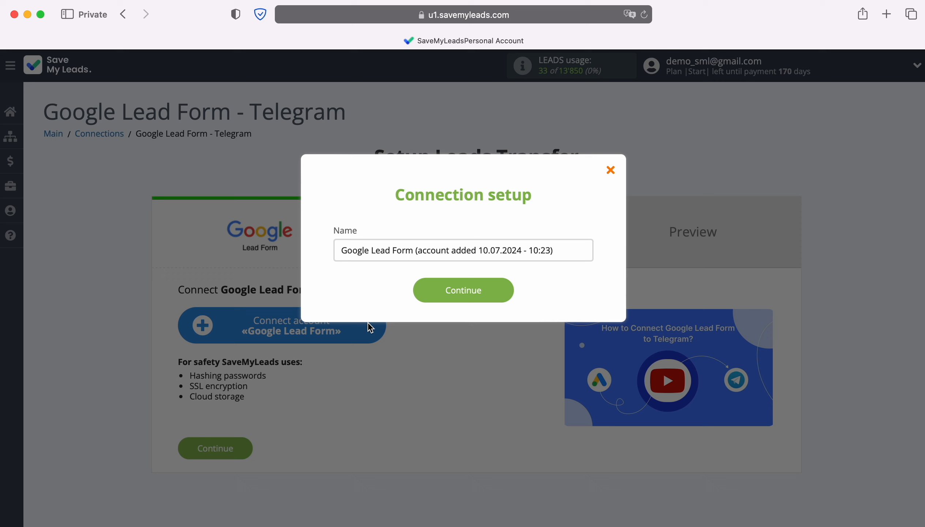
left_click_drag(559, 250, 329, 249)
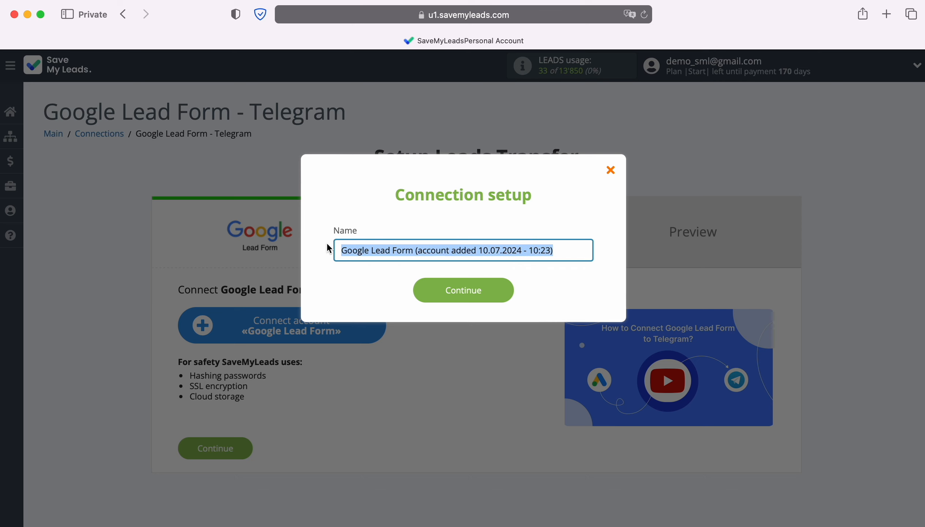
left_click(328, 248)
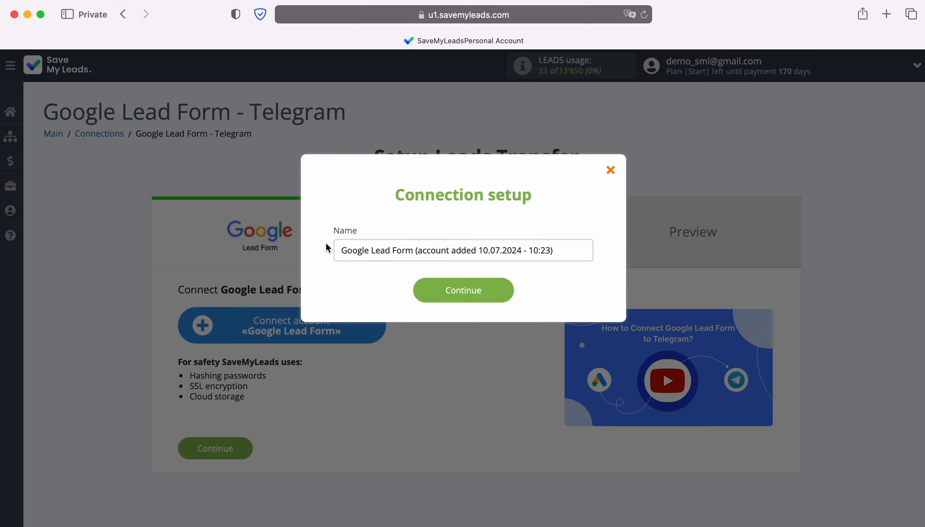
left_click(501, 291)
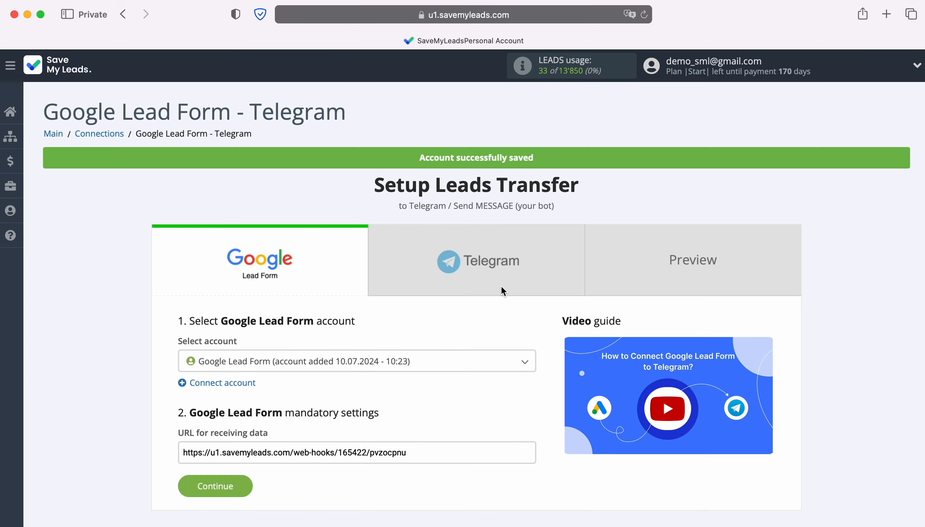
left_click(437, 364)
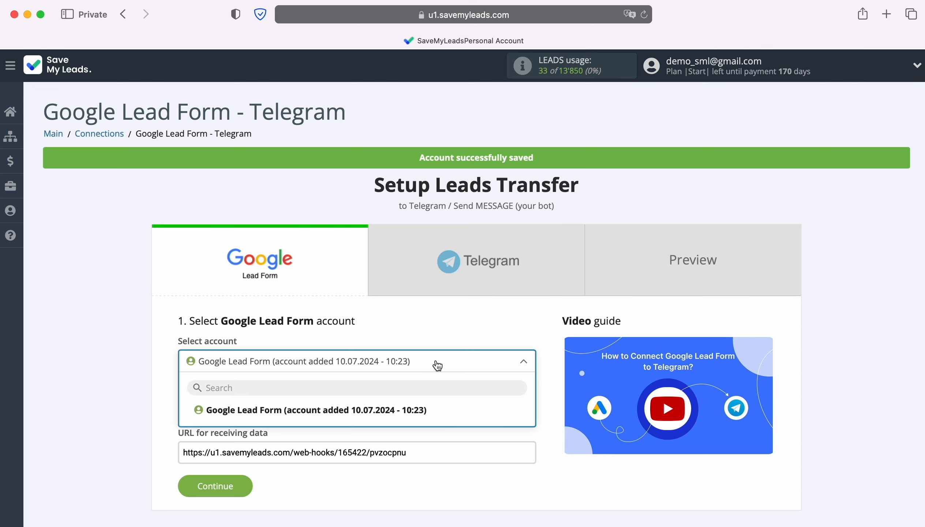
left_click(416, 408)
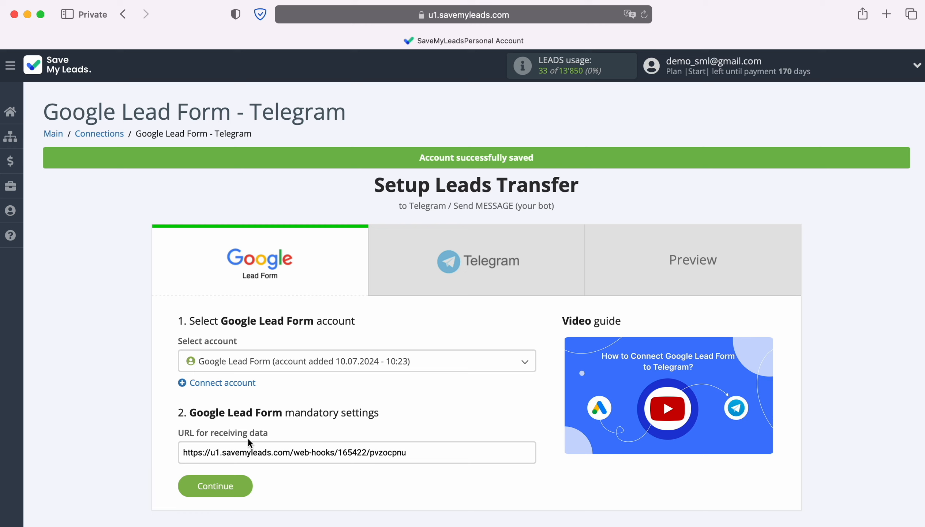
- Copy the URL for receiving data from the Google Lead Form mandatory settings
left_click_drag(182, 453, 406, 455)
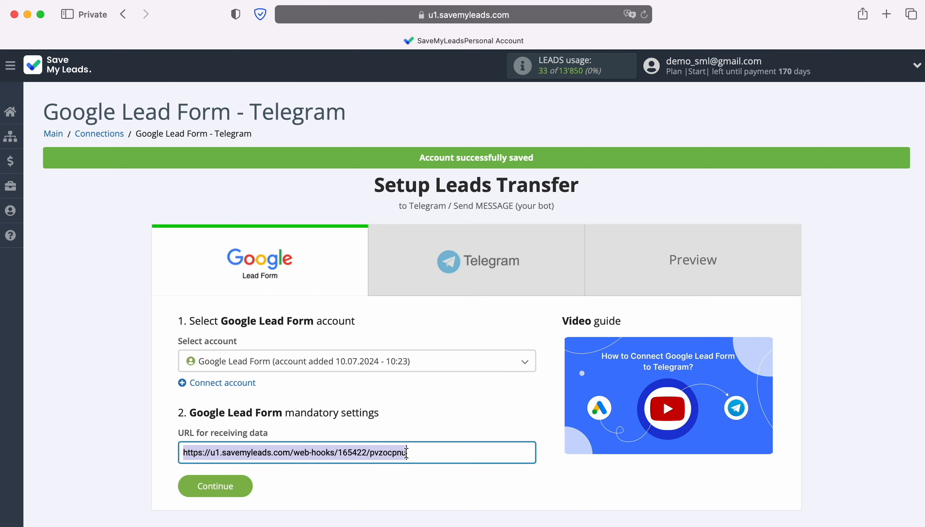
right_click(406, 454)
left_click(440, 379)
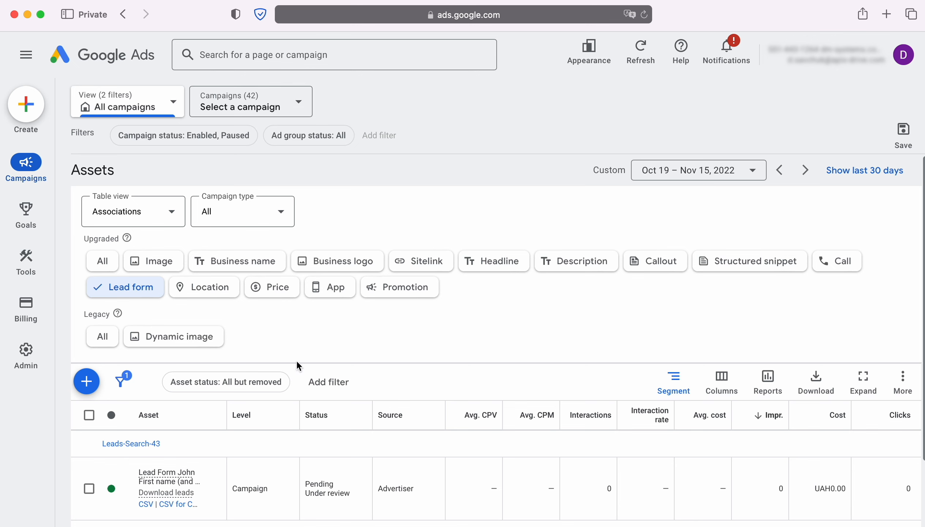
- Switch to Google Ads and open the lead form asset of the Leads-Search-43 campaign for editing
scroll(440, 336, "down", 3)
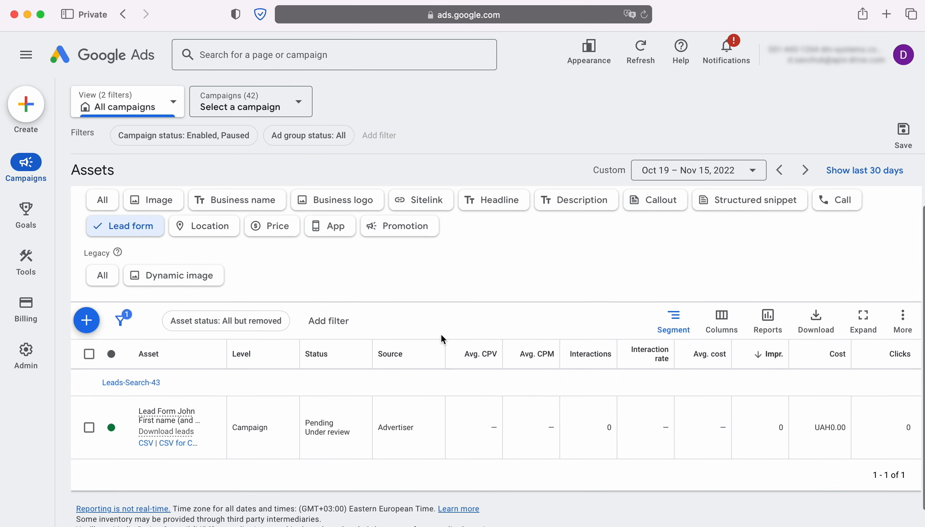
scroll(442, 336, "down", 1)
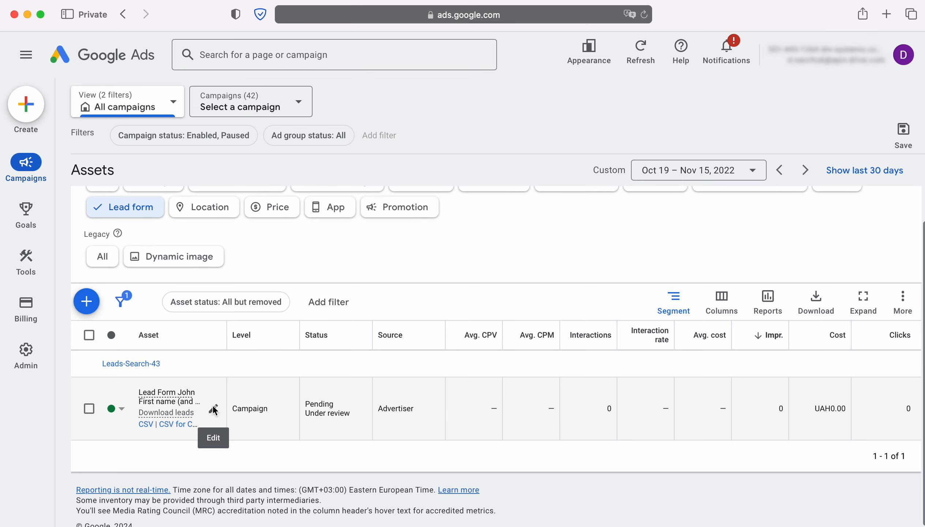
left_click(214, 408)
- Expand the other data integration options for exporting leads and paste the copied address as the webhook URL
scroll(214, 408, "down", 10)
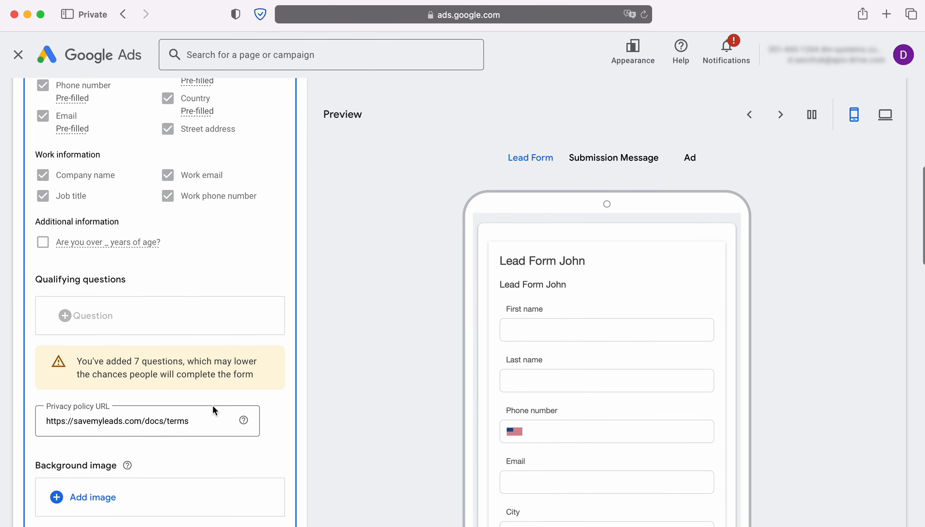
scroll(213, 407, "down", 15)
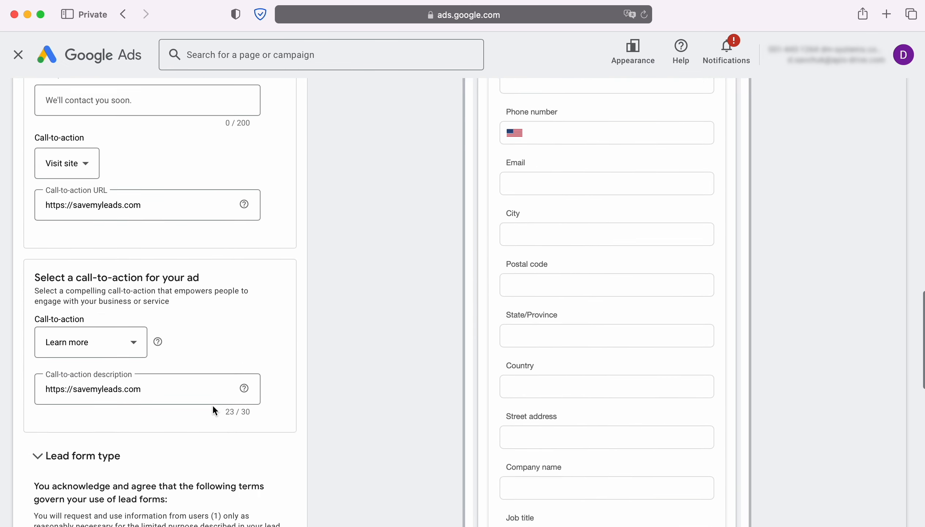
scroll(213, 407, "down", 20)
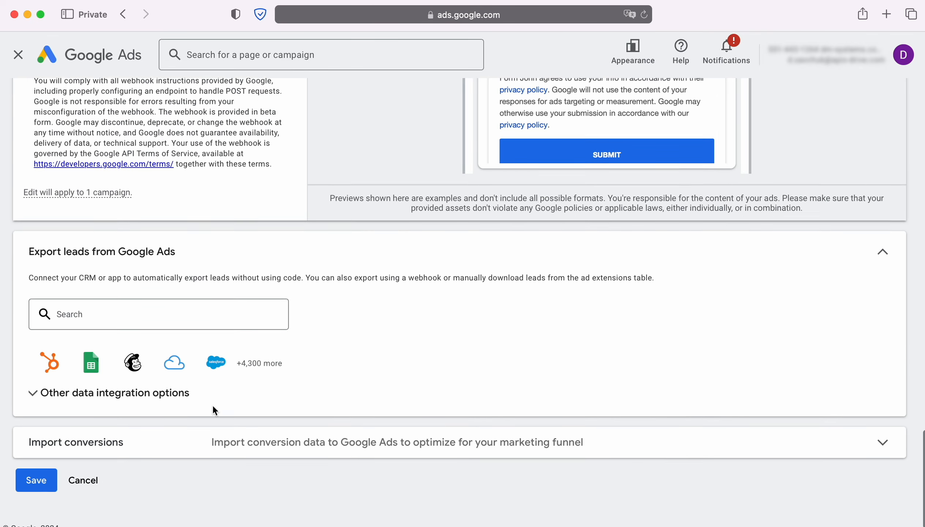
scroll(213, 407, "down", 1)
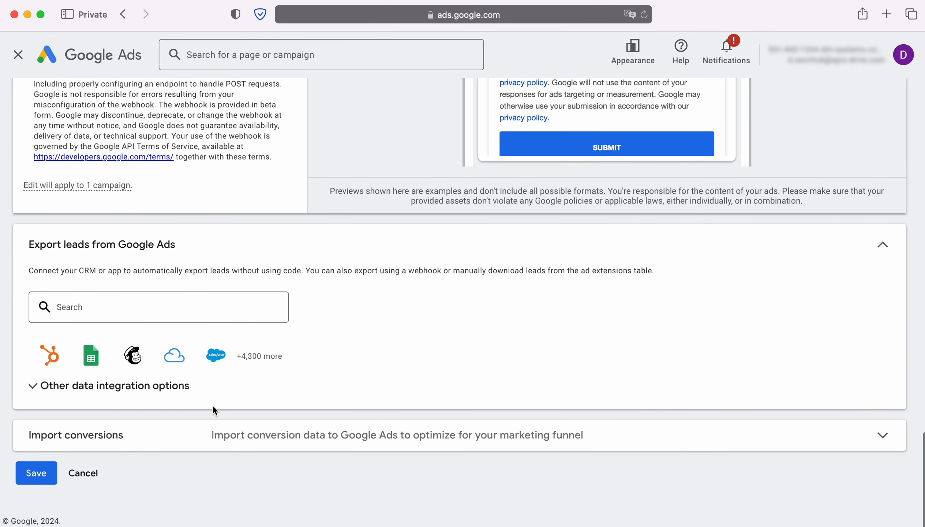
left_click(102, 387)
scroll(101, 388, "down", 6)
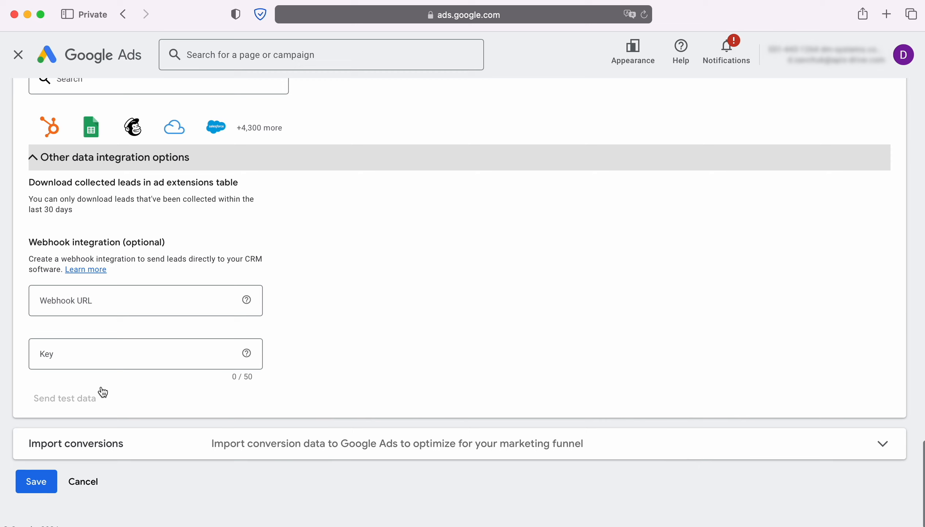
left_click(83, 303)
right_click(82, 301)
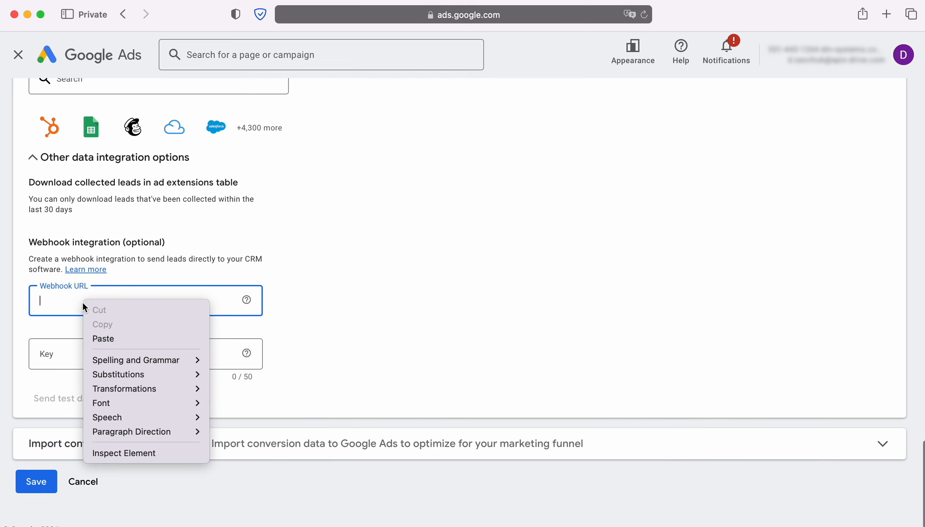
left_click(107, 335)
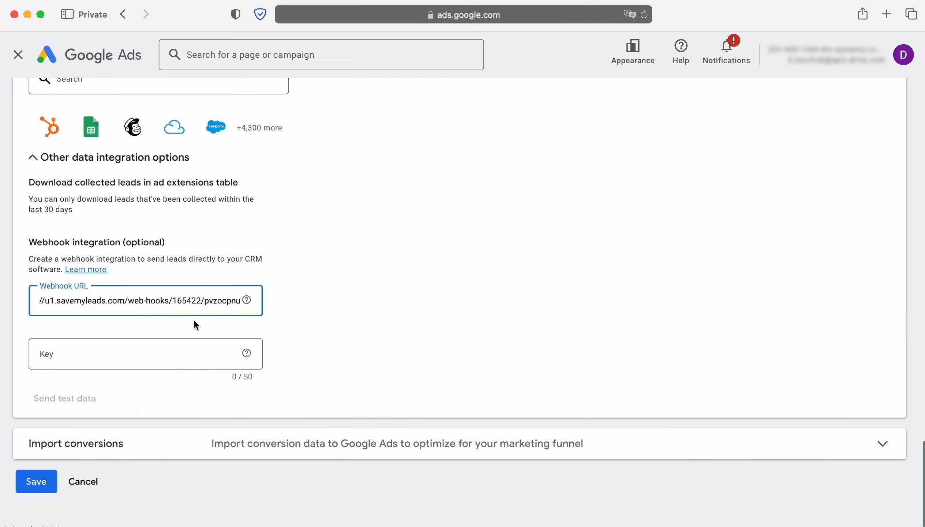
- Copy the final part of the webhook URL and paste it as the webhook key
left_click_drag(204, 300, 242, 300)
right_click(231, 300)
left_click(260, 369)
left_click(69, 355)
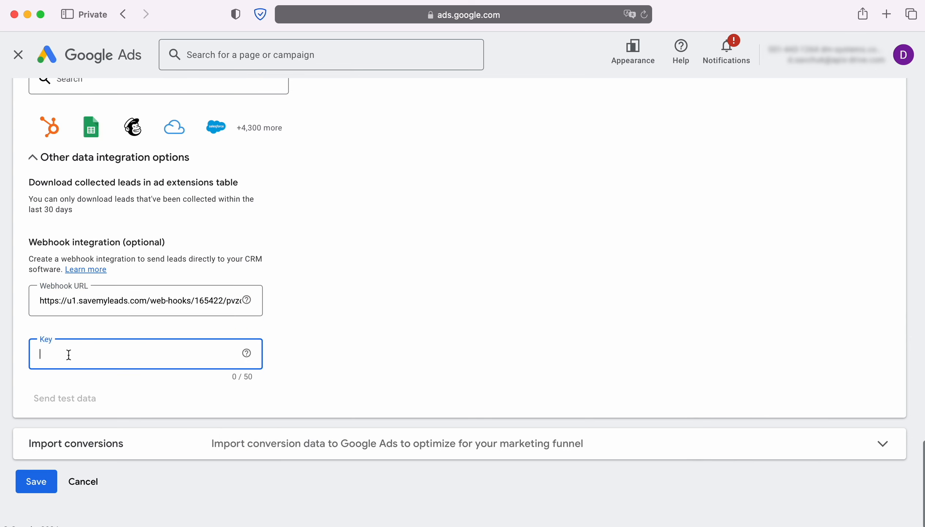
right_click(68, 355)
left_click(90, 387)
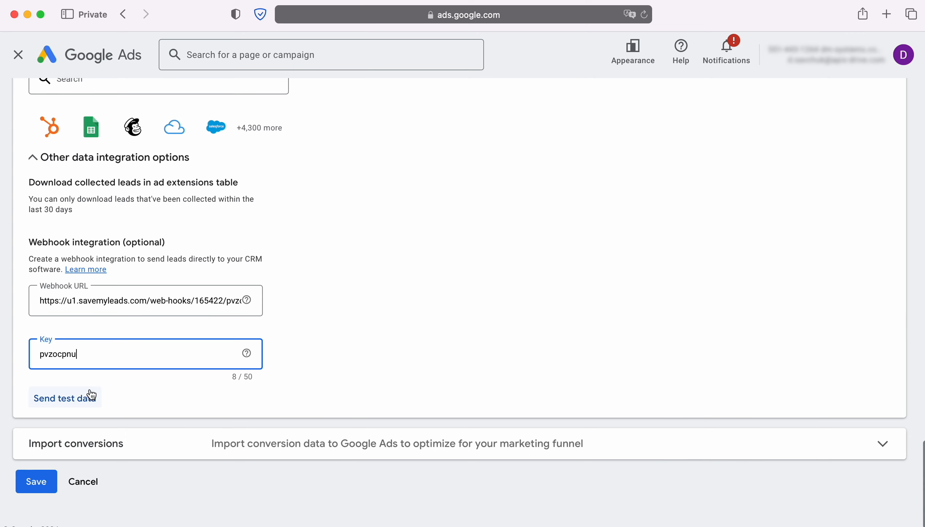
- Send test data through the webhook integration and save the lead form
left_click(66, 400)
scroll(65, 402, "down", 2)
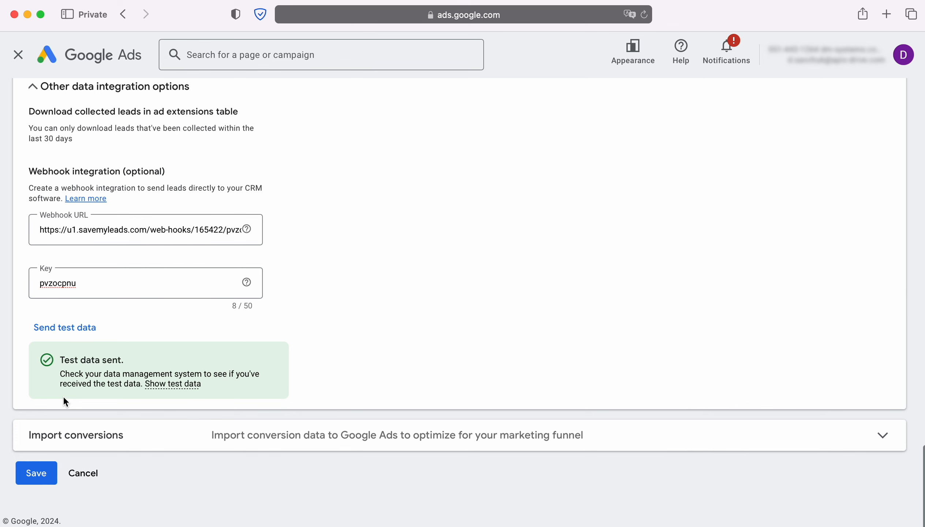
left_click(36, 472)
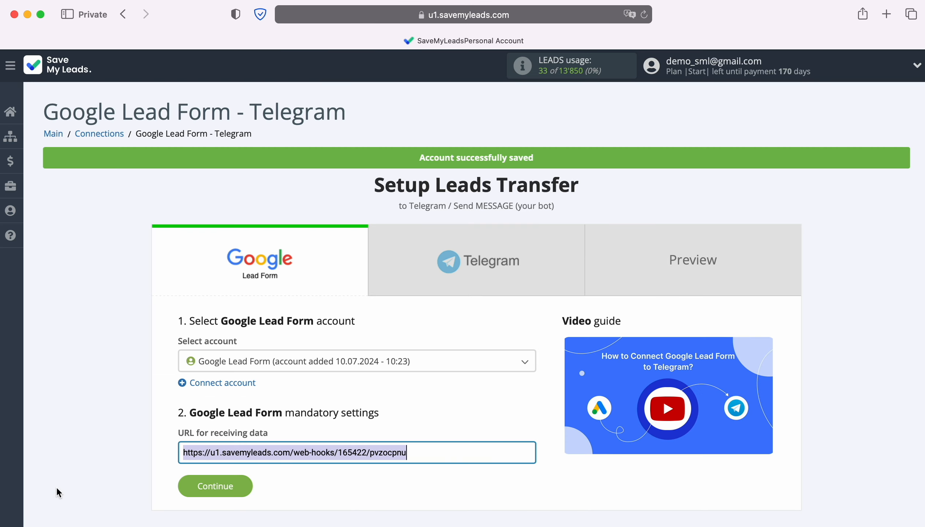
- Switch back to SaveMyLeads, proceed to the Telegram stage and start connecting a Telegram account
left_click(240, 485)
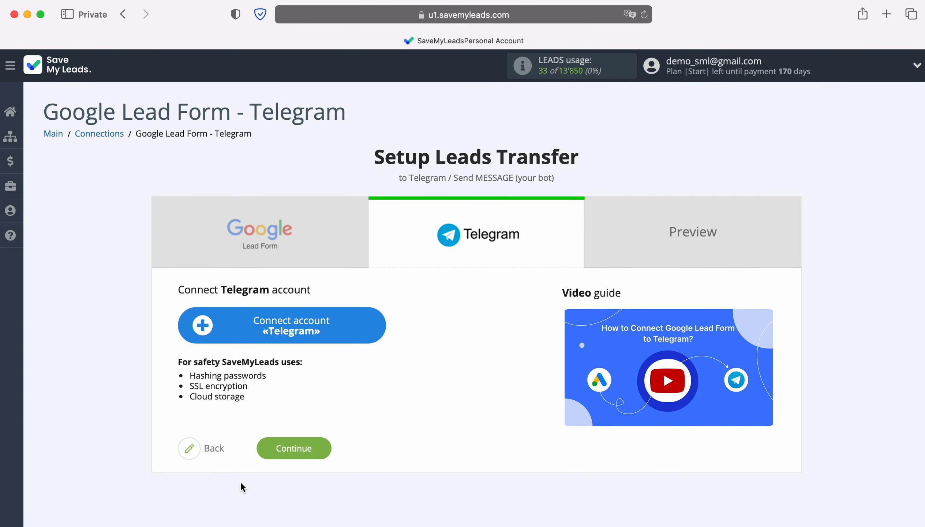
left_click(382, 323)
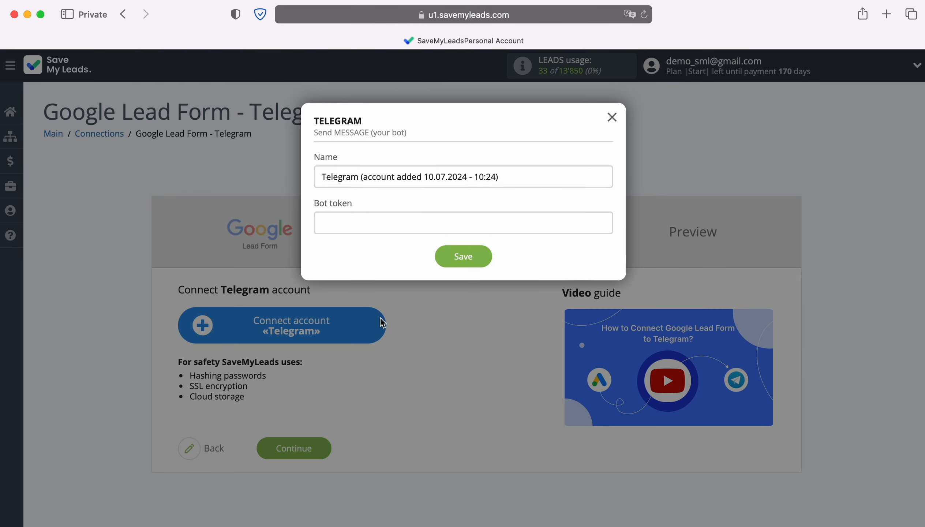
- Switch to Telegram, start the BotFather chat and select the existing bot from the /mybots list
key("super+Tab")
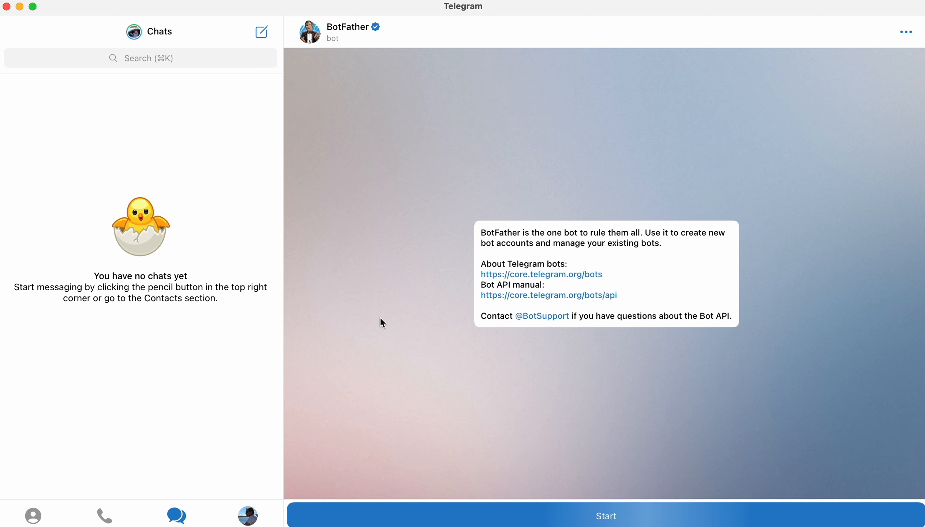
left_click(602, 515)
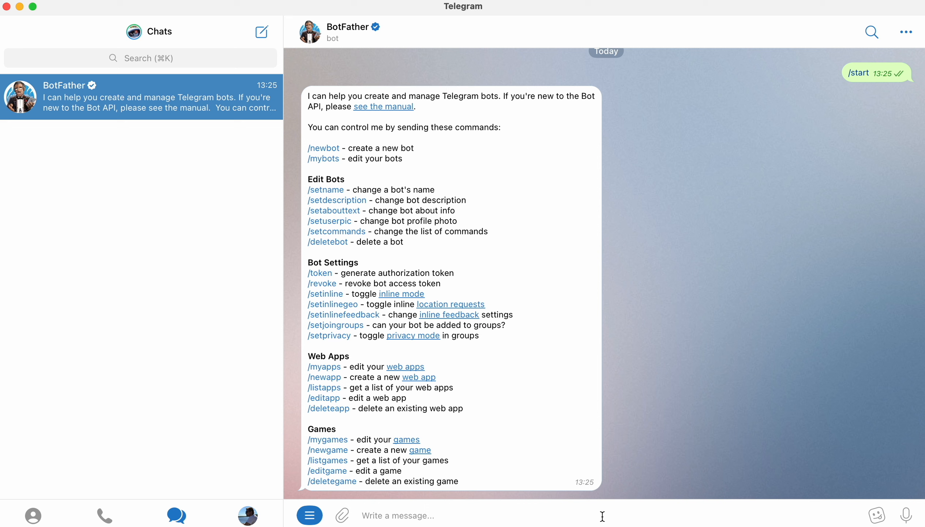
left_click(323, 160)
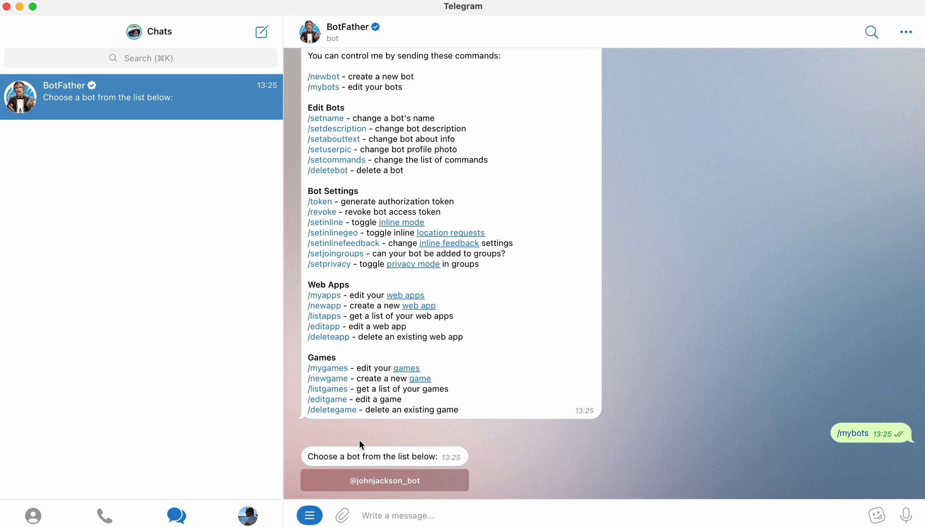
left_click(382, 482)
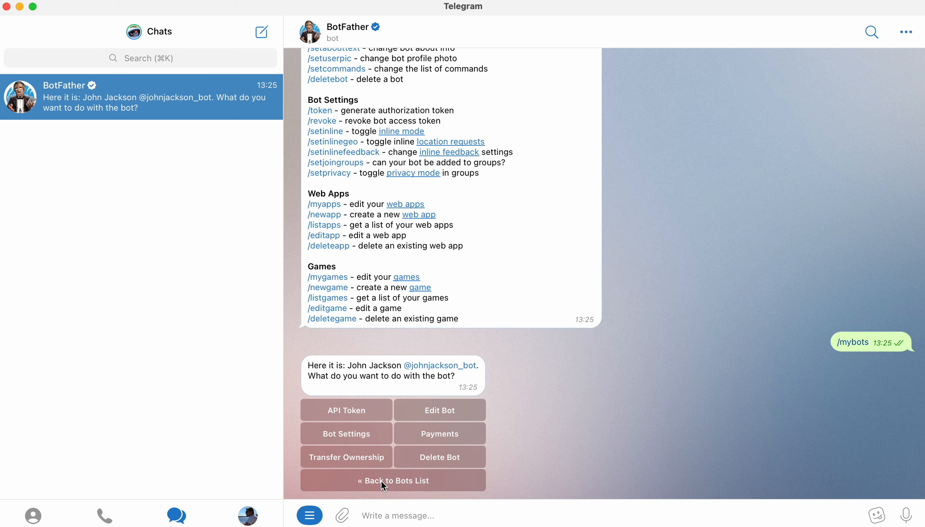
- Request the selected bot's API token from BotFather and copy the token
left_click(347, 409)
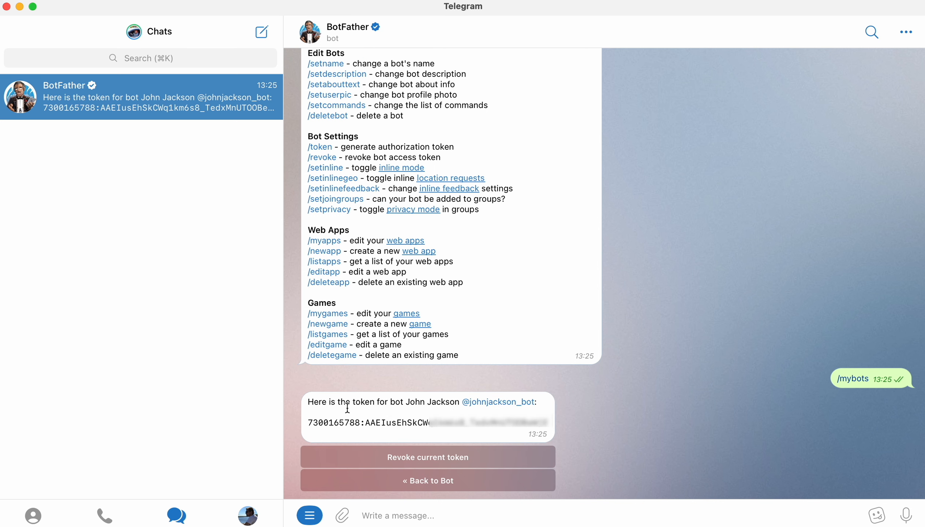
left_click_drag(308, 422, 550, 428)
right_click(528, 429)
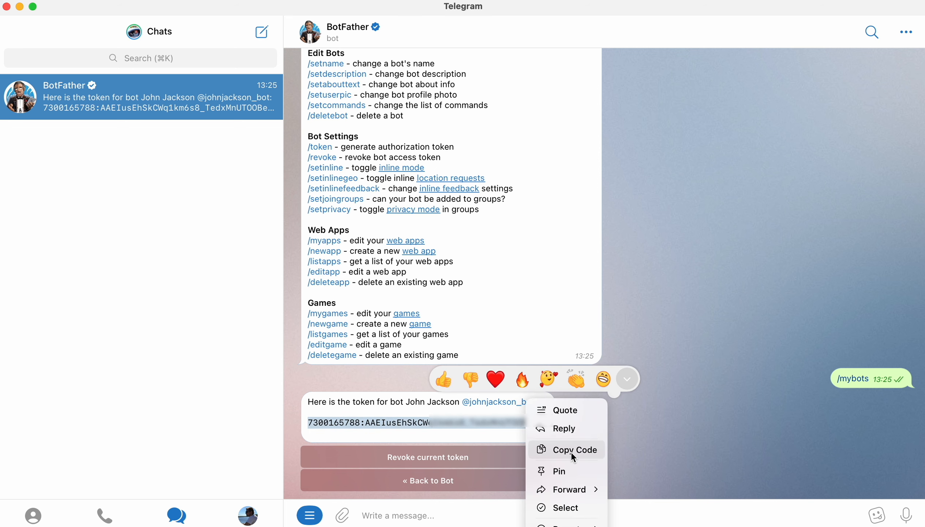
left_click(571, 451)
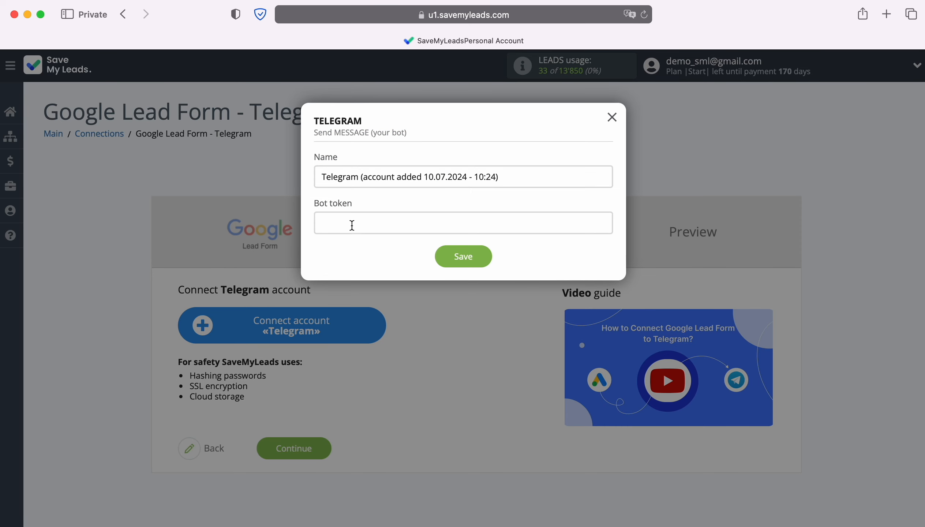
- Switch back to SaveMyLeads, paste the copied bot token into the Telegram account form and save it
right_click(351, 224)
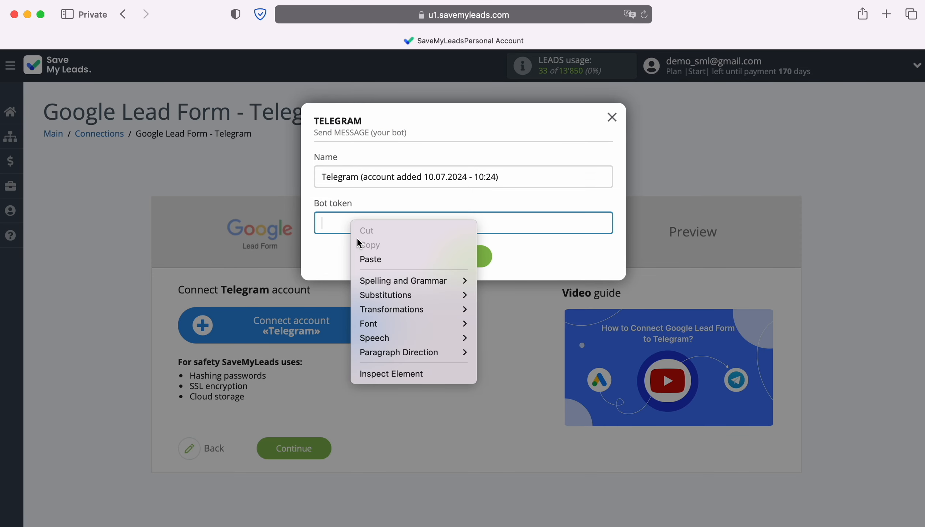
left_click(370, 253)
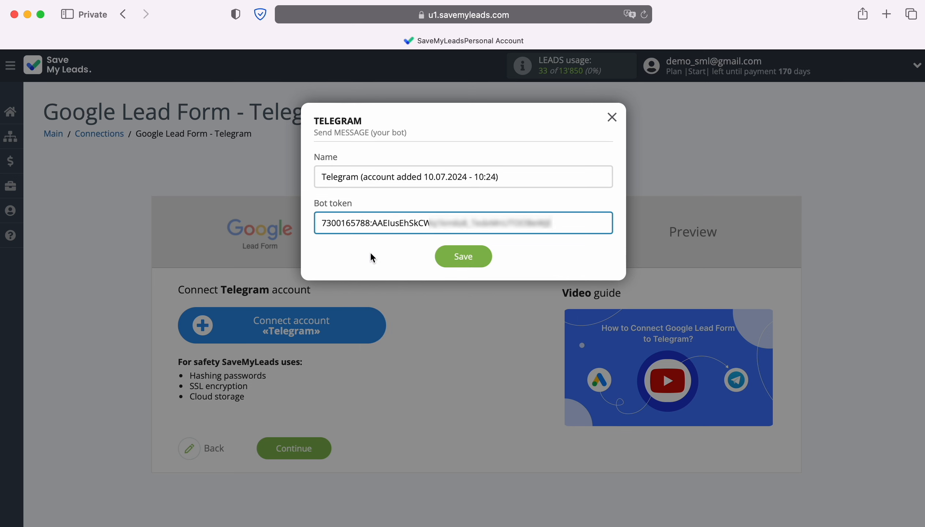
left_click(464, 261)
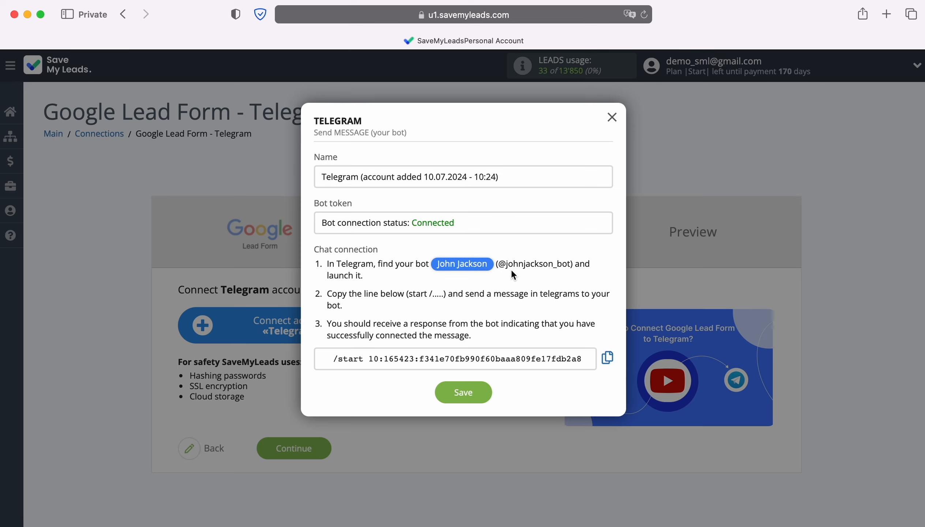
- Follow the linked bot name from the chat connection instructions, allow Telegram to open and start the bot
left_click(471, 266)
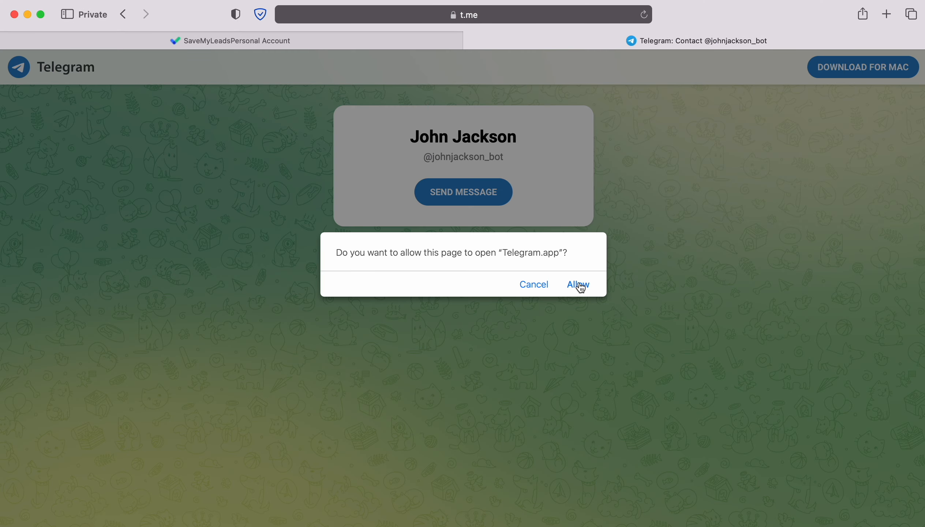
left_click(578, 285)
left_click(607, 514)
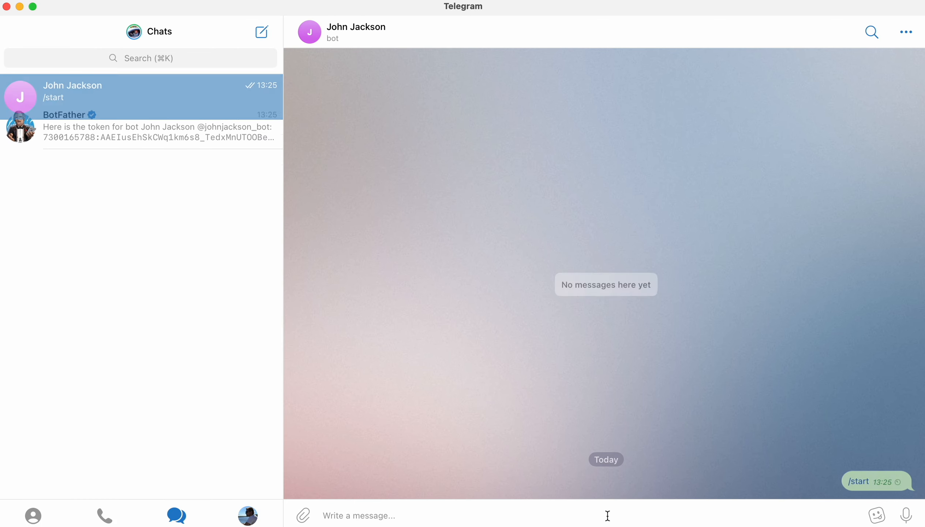
- Return to SaveMyLeads, close the bot's web page, copy the /start line with the connection code and send it to the bot in Telegram
key("super+Tab")
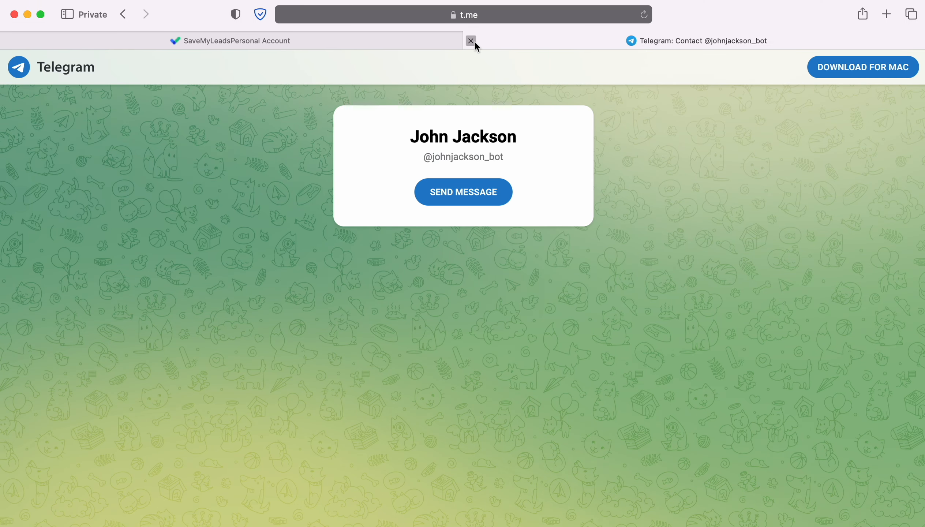
left_click(473, 41)
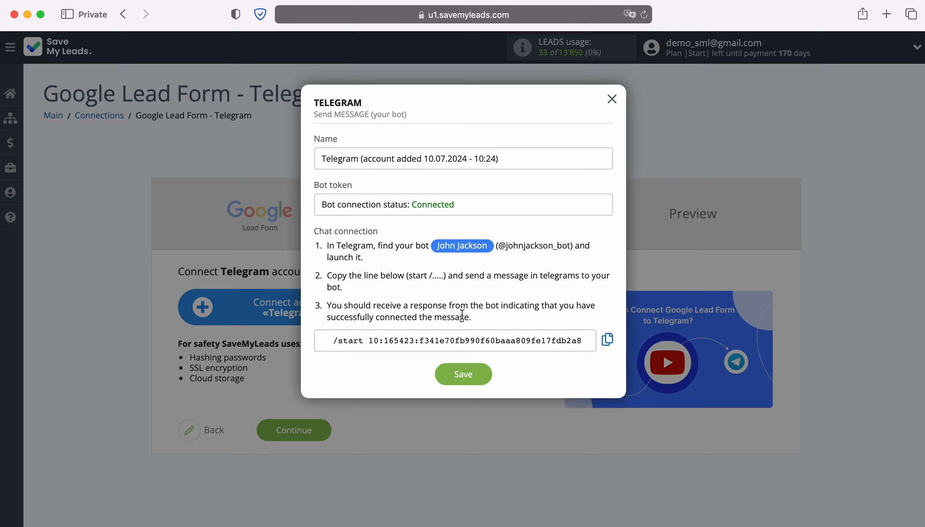
left_click(611, 343)
key("super+Tab")
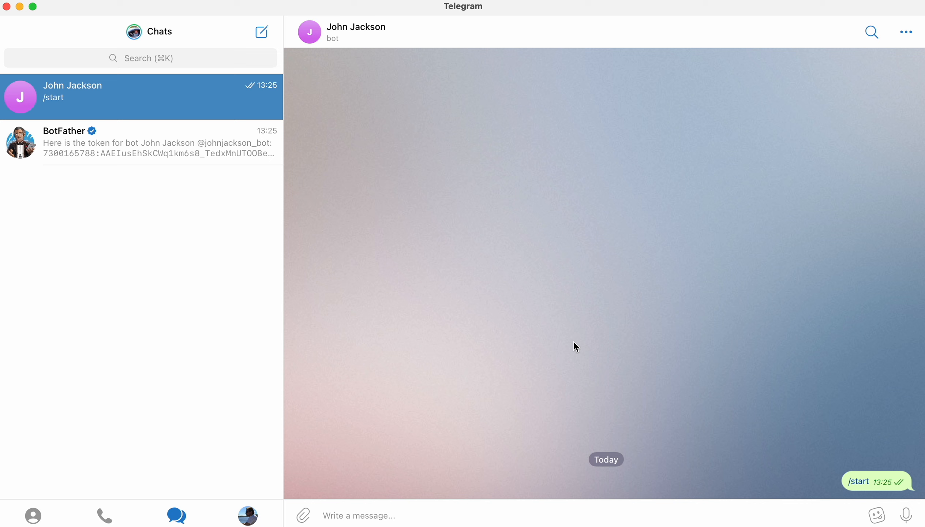
right_click(343, 515)
left_click(364, 521)
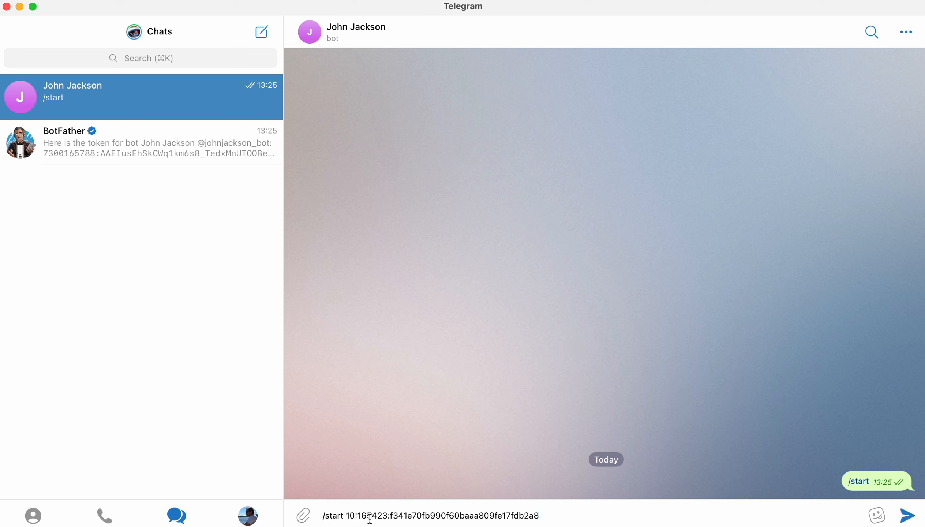
left_click(912, 516)
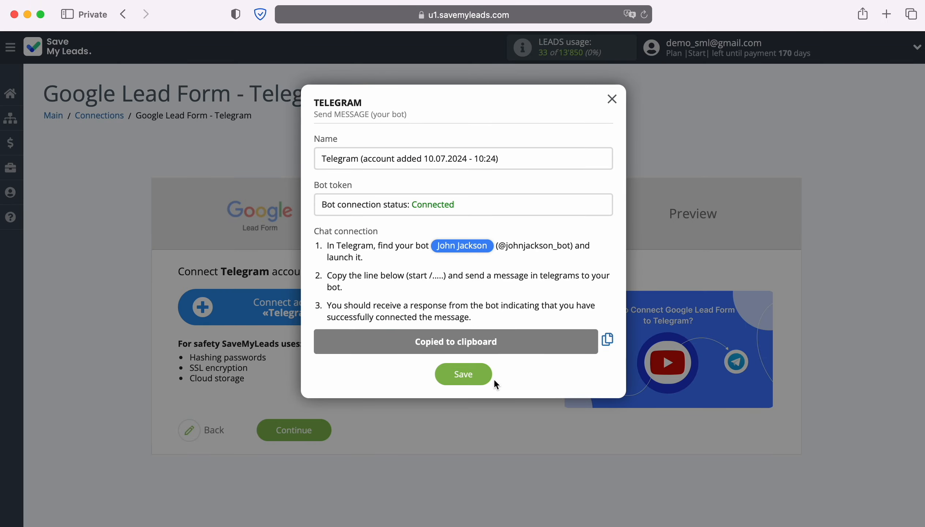
- Save the new Telegram connection in SaveMyLeads and select it as the account for sending messages
left_click(484, 370)
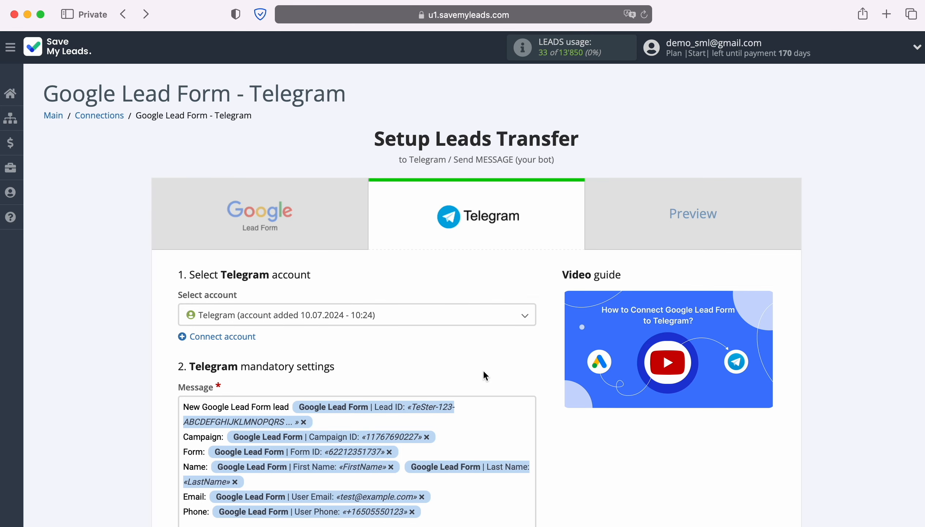
left_click(420, 315)
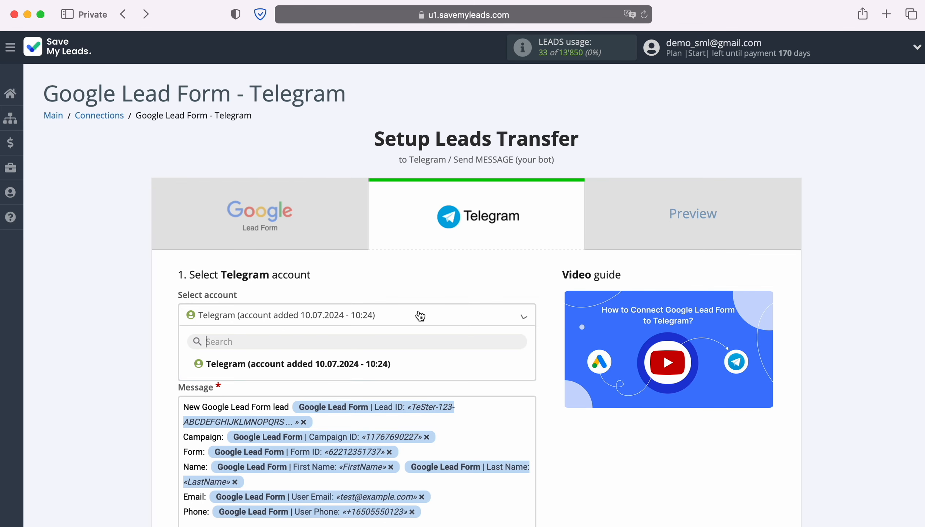
left_click(374, 363)
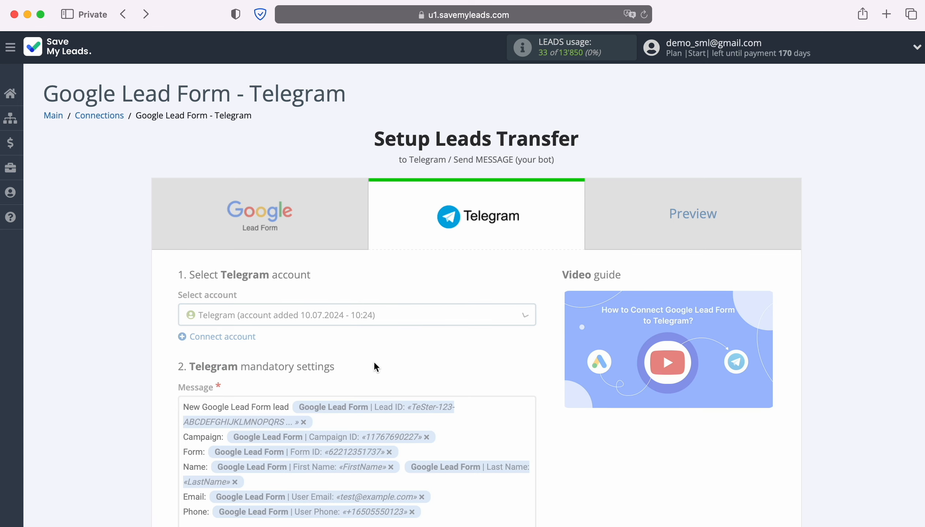
- Look through the variables available for the Telegram message, keep the prefilled message template and continue to the preview
scroll(375, 366, "down", 5)
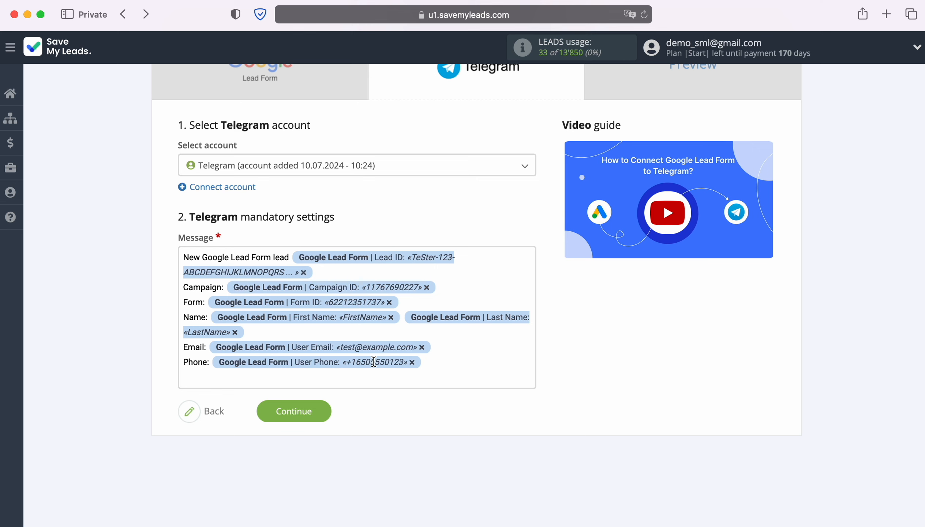
left_click(354, 375)
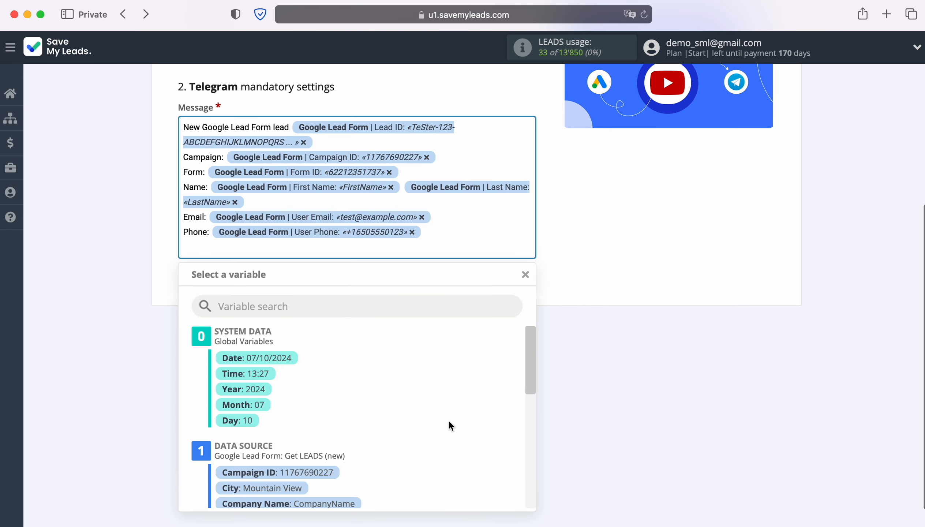
scroll(455, 421, "down", 5)
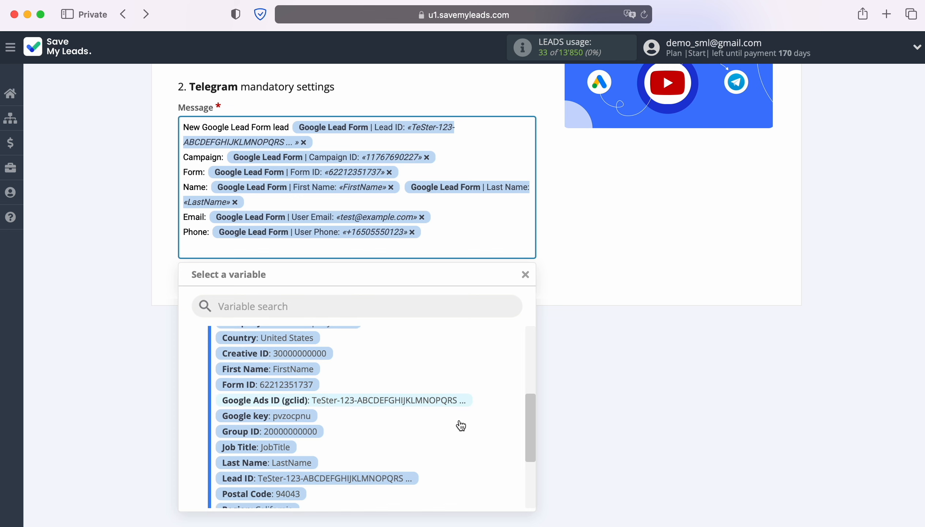
scroll(460, 426, "down", 3)
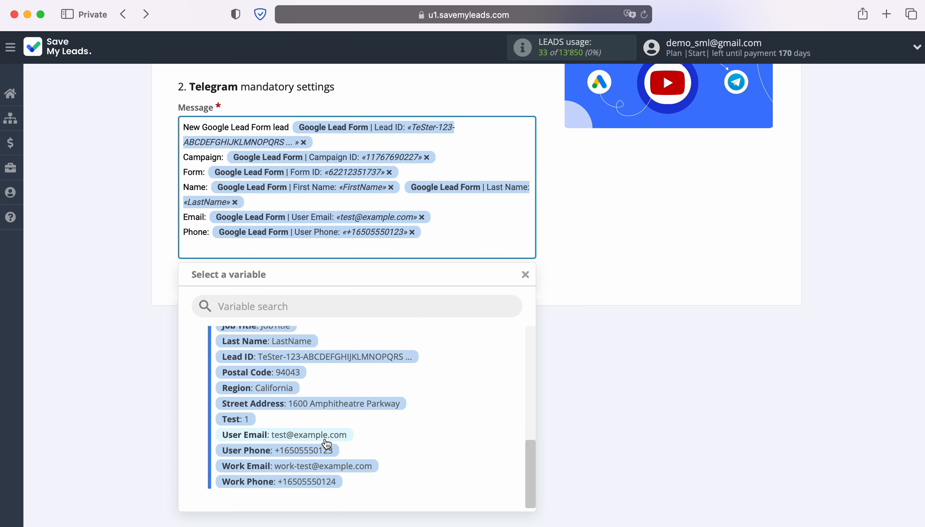
left_click(600, 302)
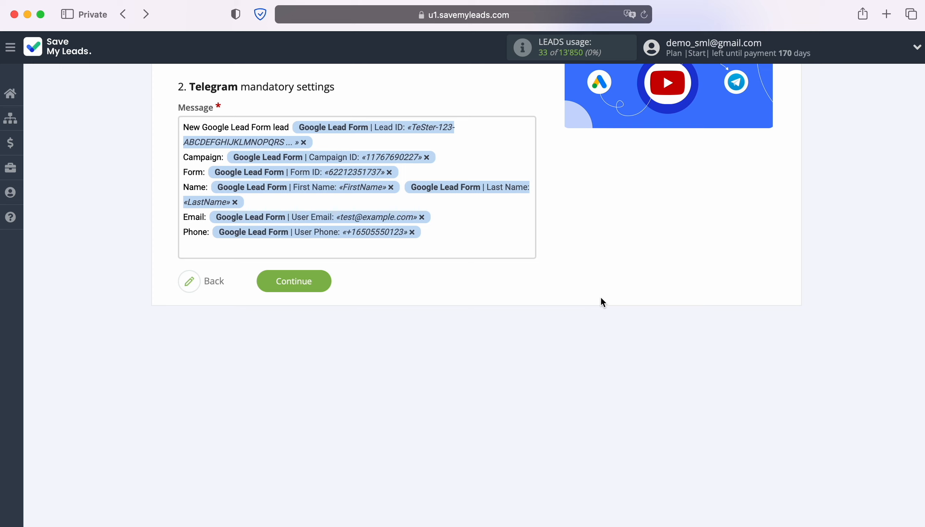
left_click(320, 281)
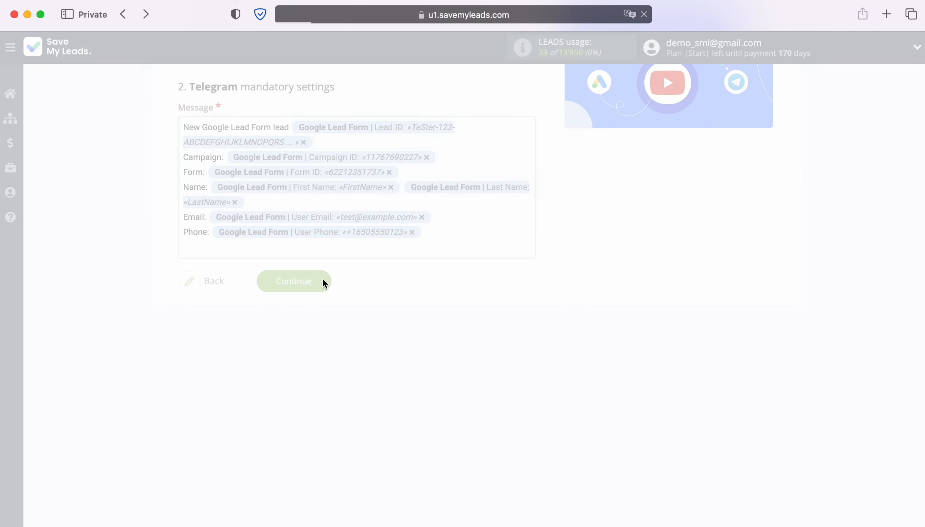
- Send the test data to Telegram and open the bot chat to check the received message
scroll(877, 309, "down", 3)
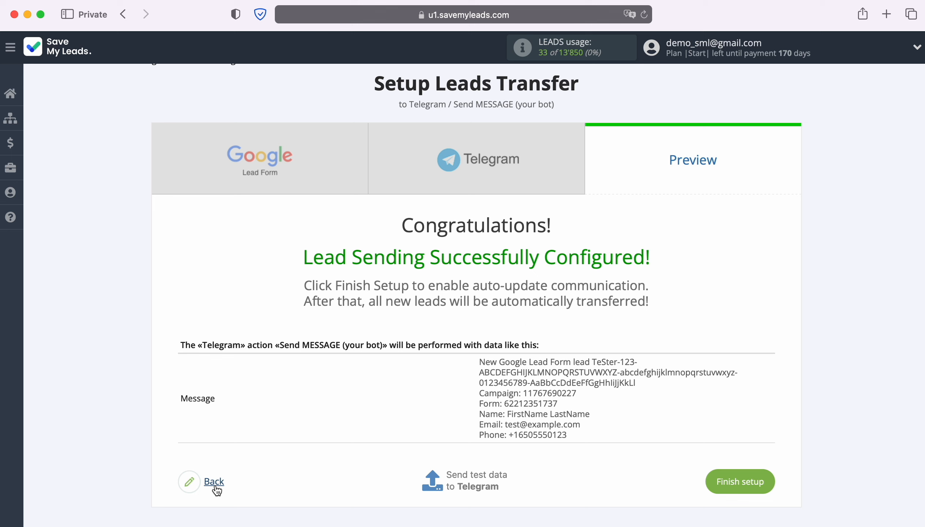
left_click(479, 480)
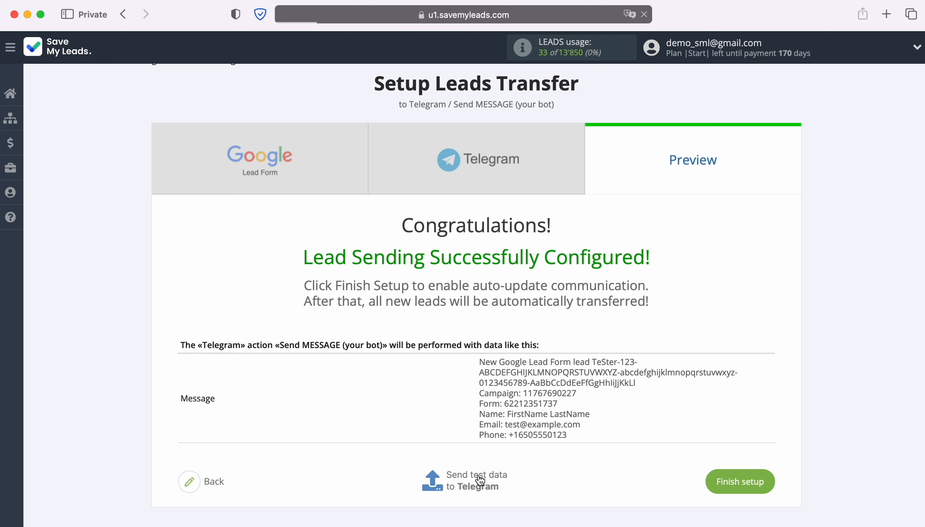
left_click(890, 30)
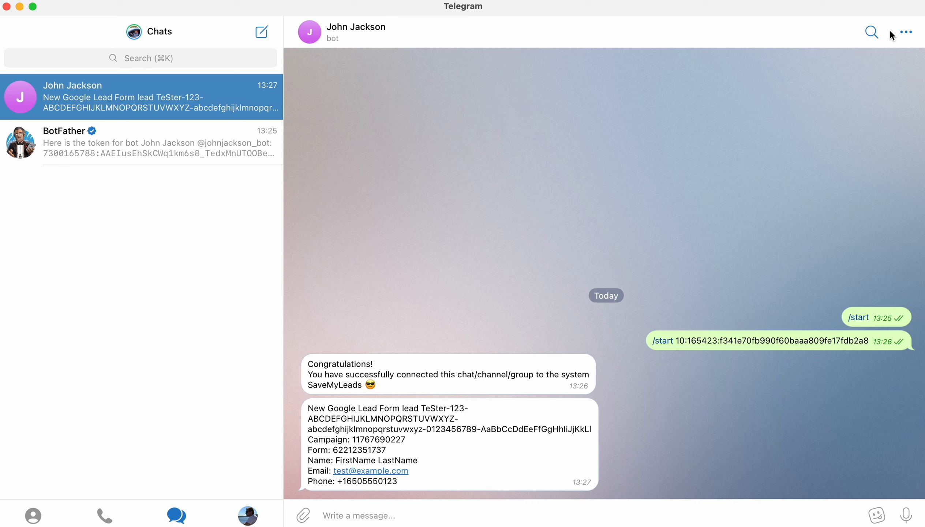
- Return to the SaveMyLeads preview and finish the connection setup
key("super+Tab")
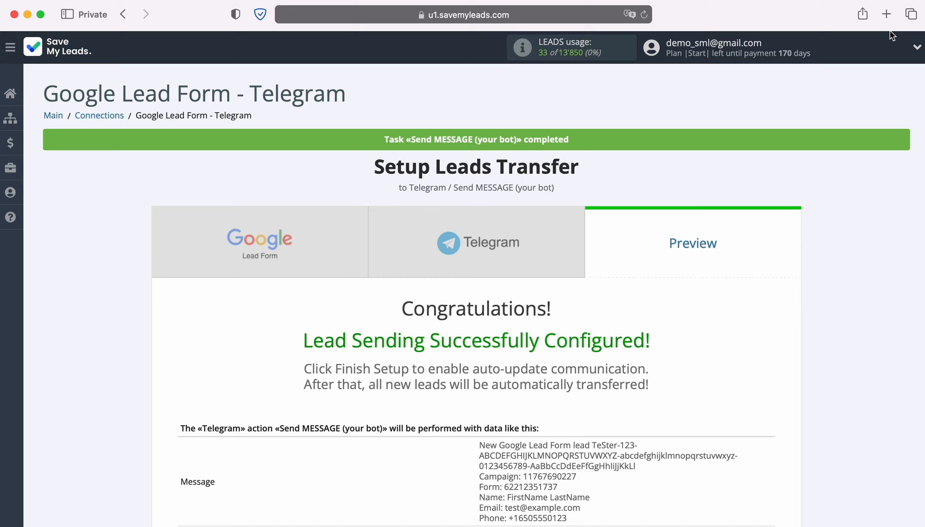
scroll(862, 273, "down", 3)
scroll(862, 273, "down", 2)
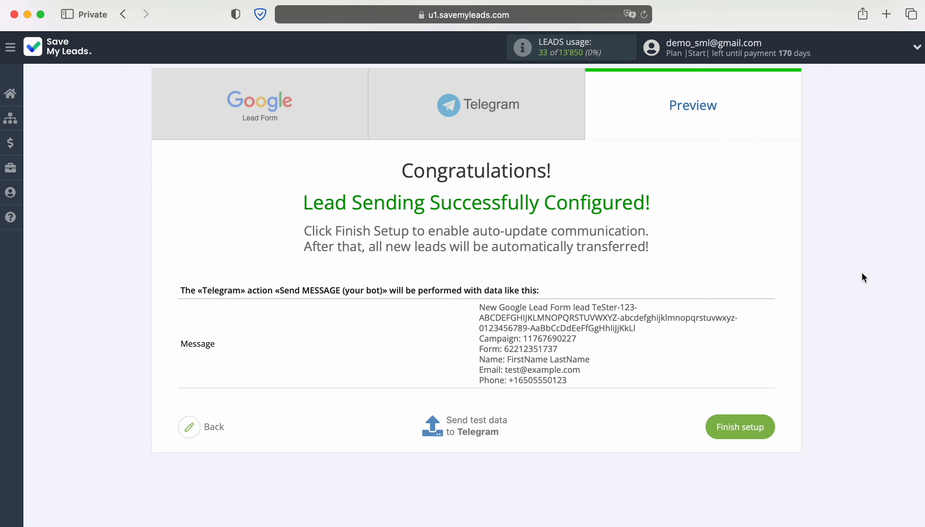
left_click(765, 425)
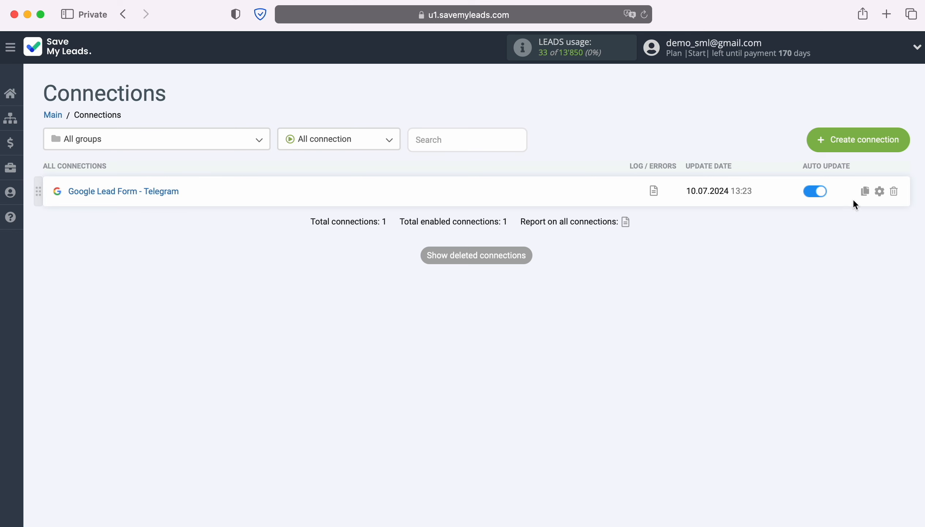
- Rename the connection as Google Lead Form - Telegram New Leads in its settings and save the change
left_click(879, 191)
left_click(559, 217)
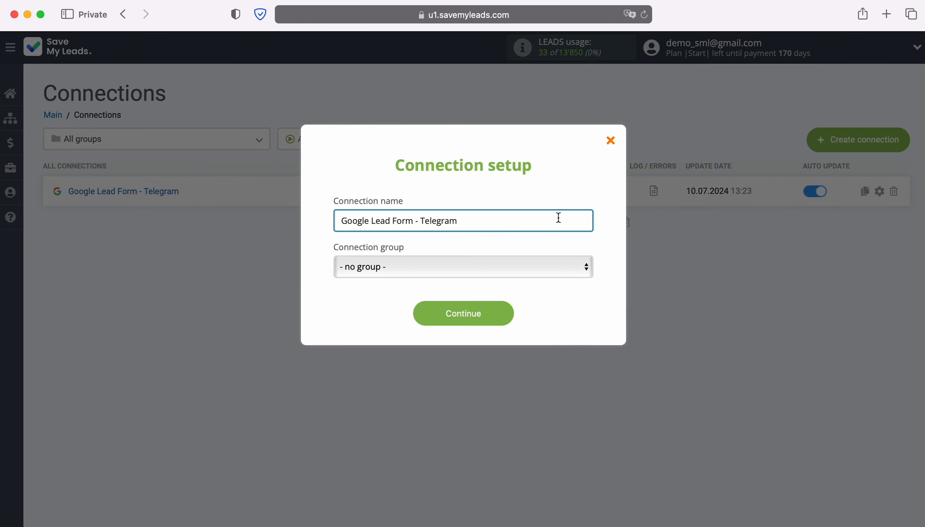
type("New Leads")
left_click(505, 319)
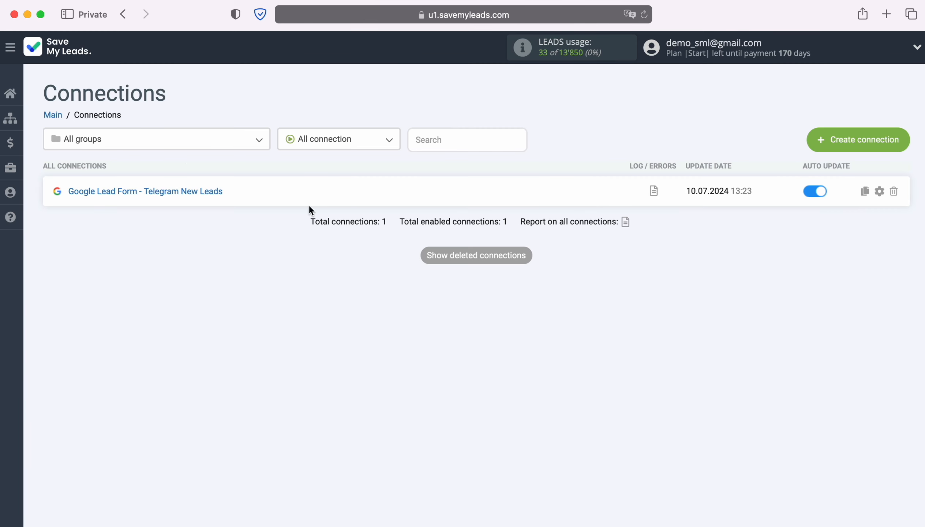